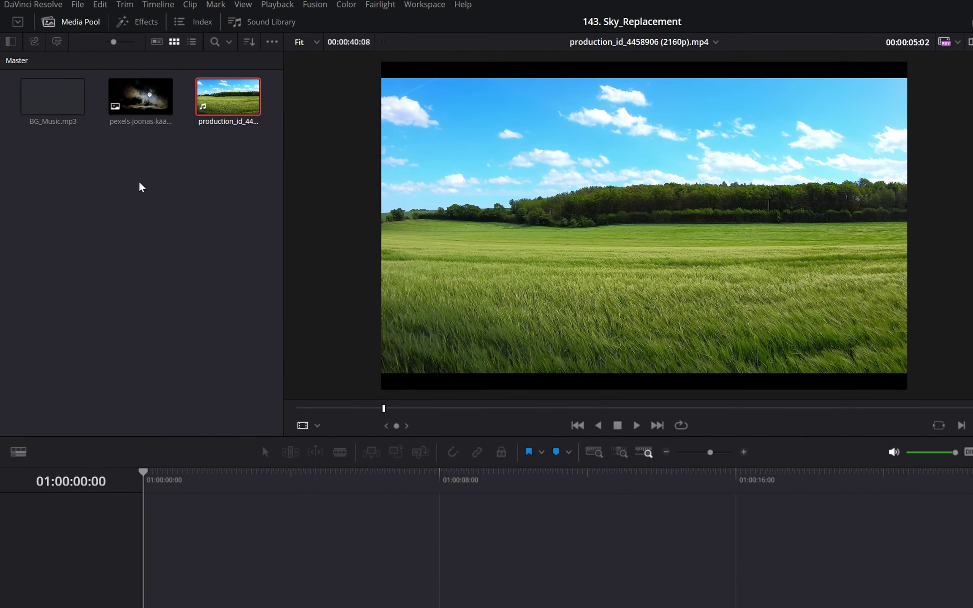
Step: Select the night-sky image and wheat-field clip, and start a new timeline named 'Field'
mouse_move(115, 157)
left_mouse_down()
mouse_move(214, 95)
mouse_move(230, 177)
left_mouse_up()
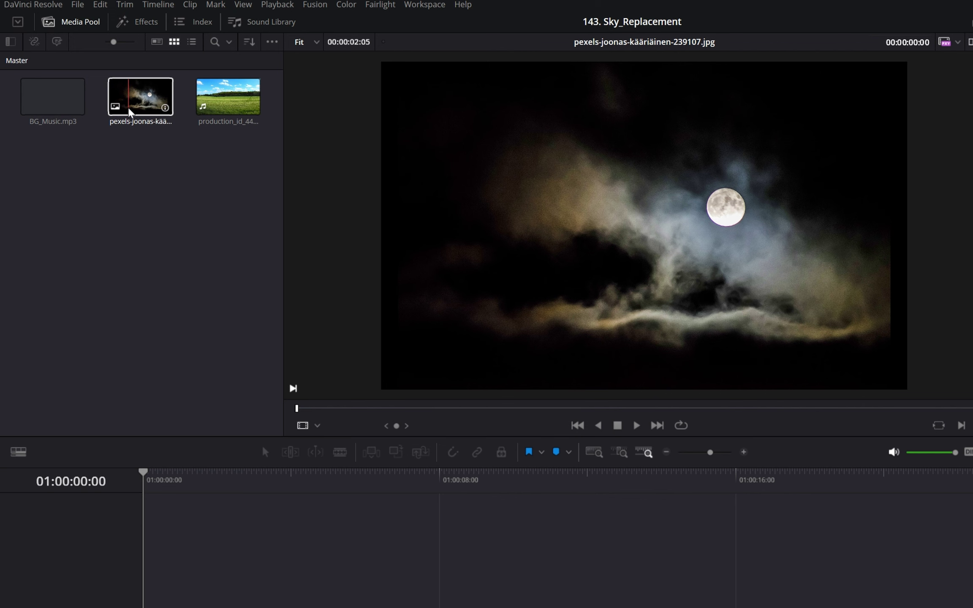
right_click(157, 235)
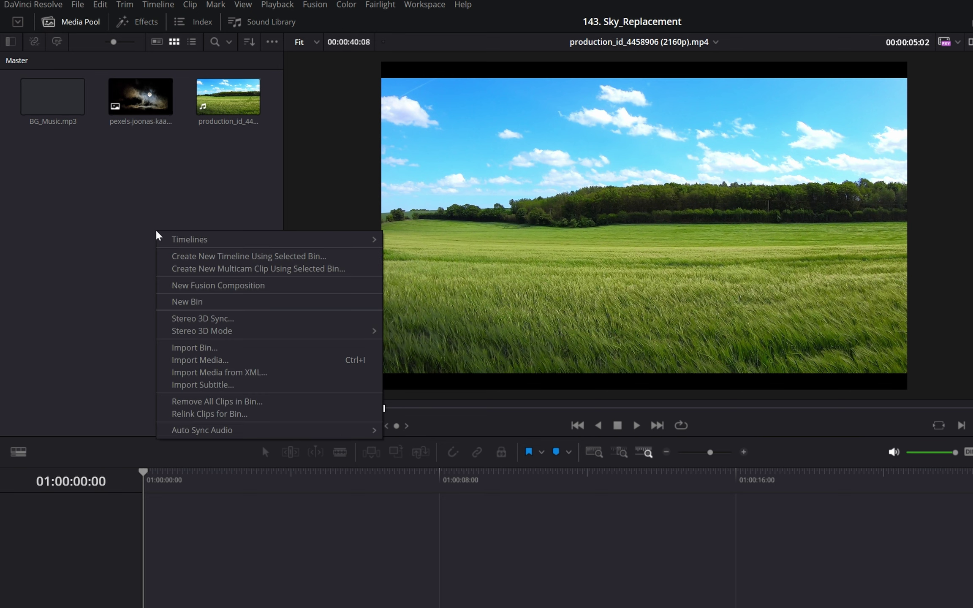
mouse_move(173, 241)
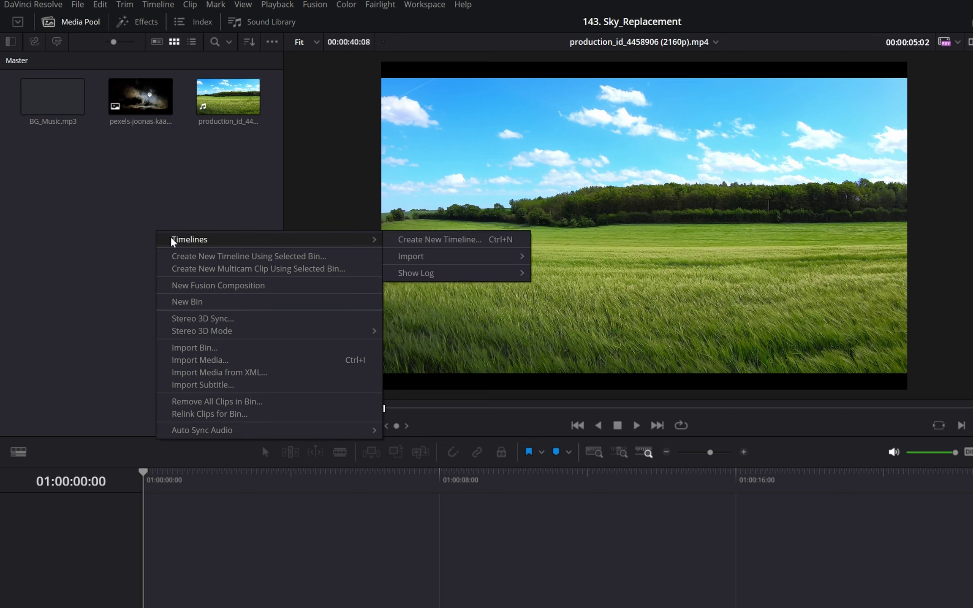
left_click(428, 240)
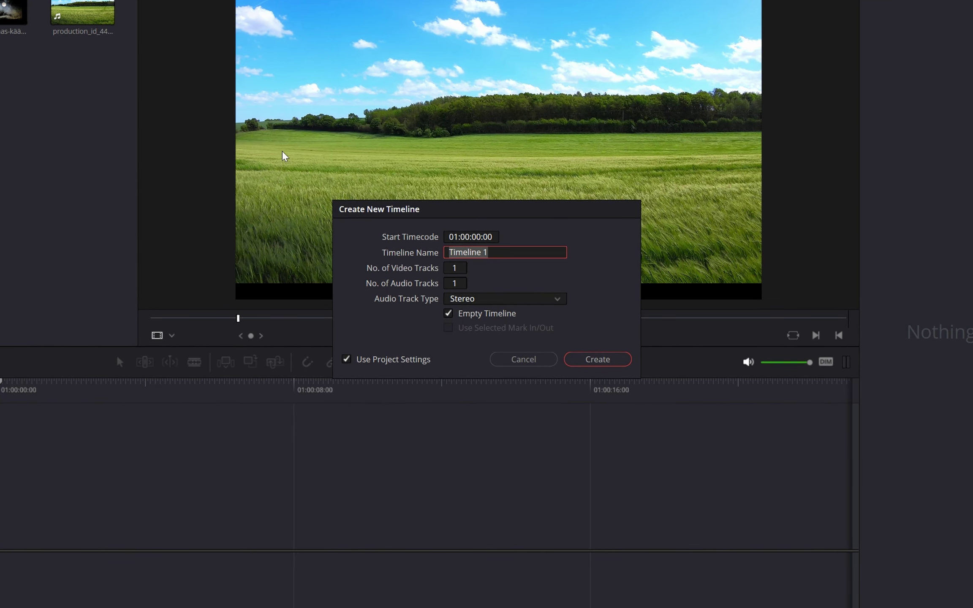
type("Field")
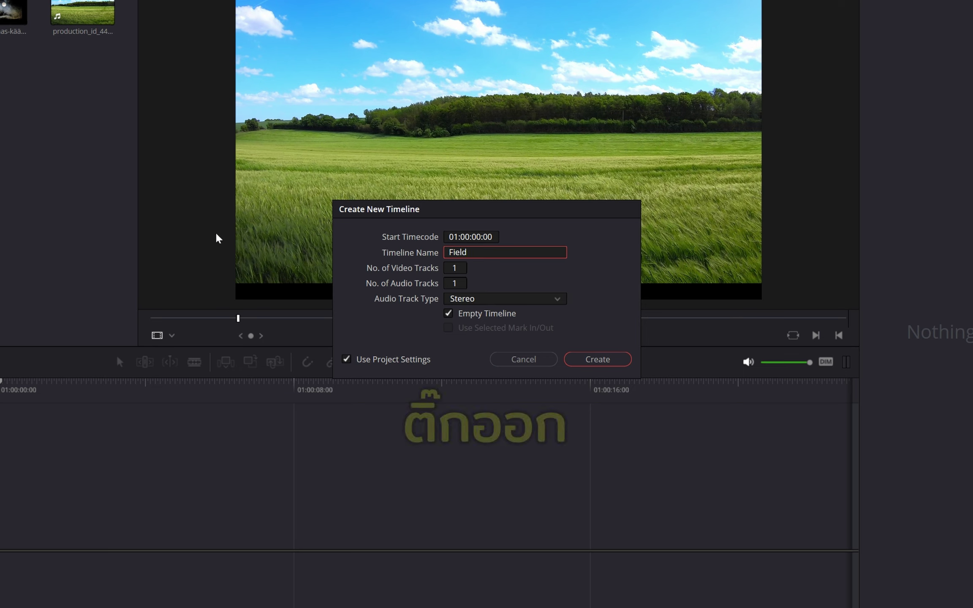
Step: Create the Field timeline with custom 1920 x 1080 HD format set to vertical resolution (1080 x 1920)
left_click(347, 360)
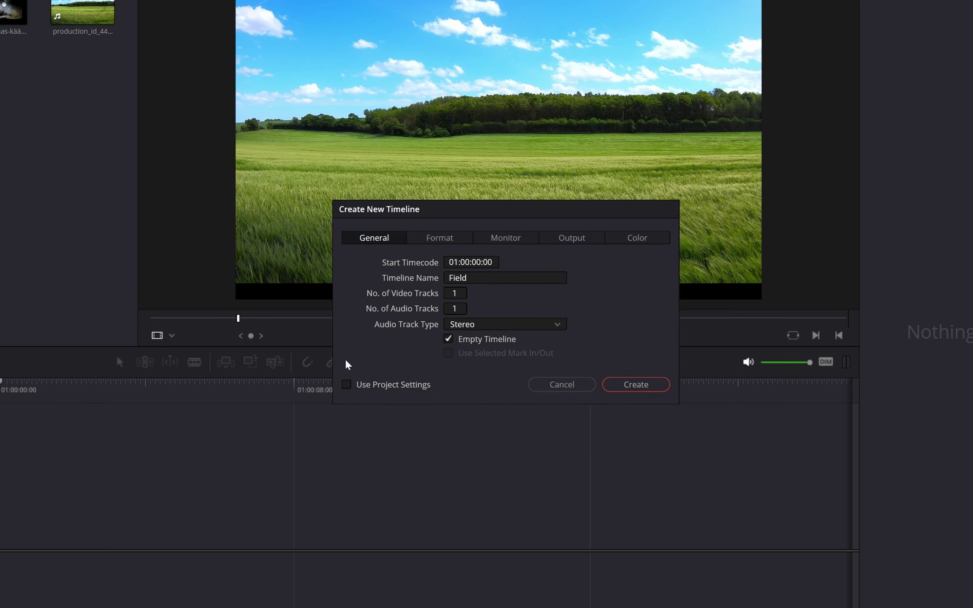
left_click(439, 239)
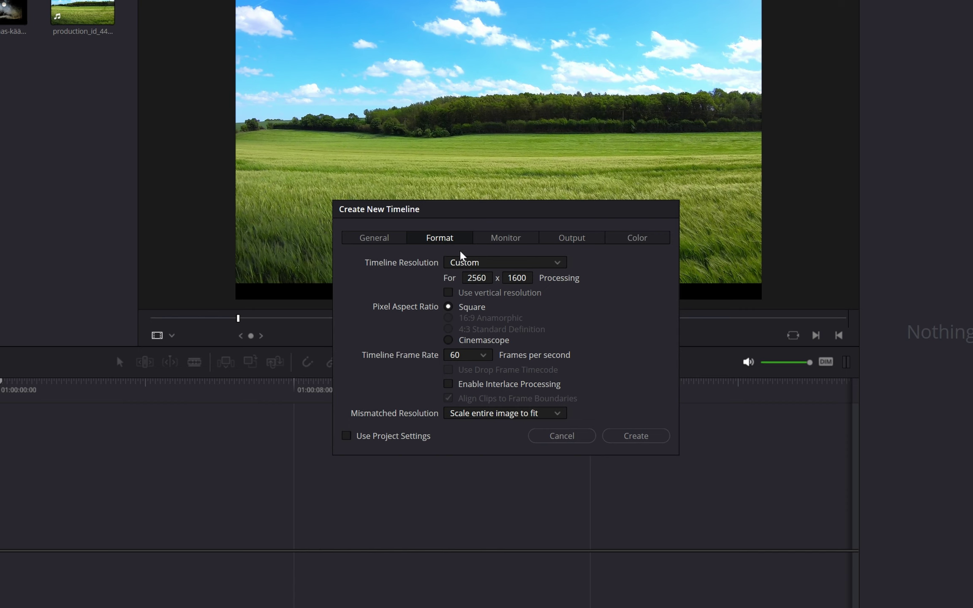
left_click(557, 266)
scroll(527, 337, "down", 2)
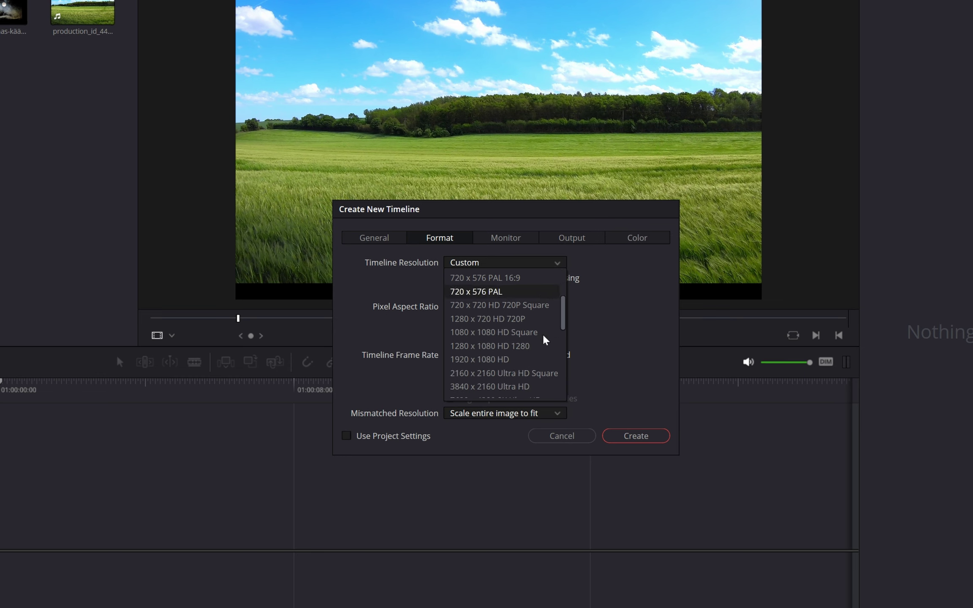
left_click(529, 359)
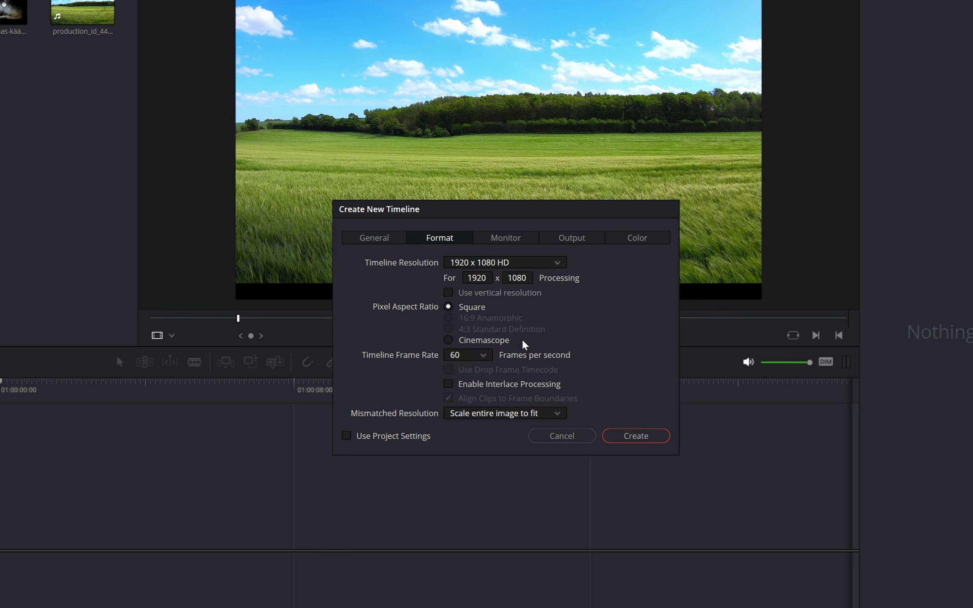
left_click(449, 293)
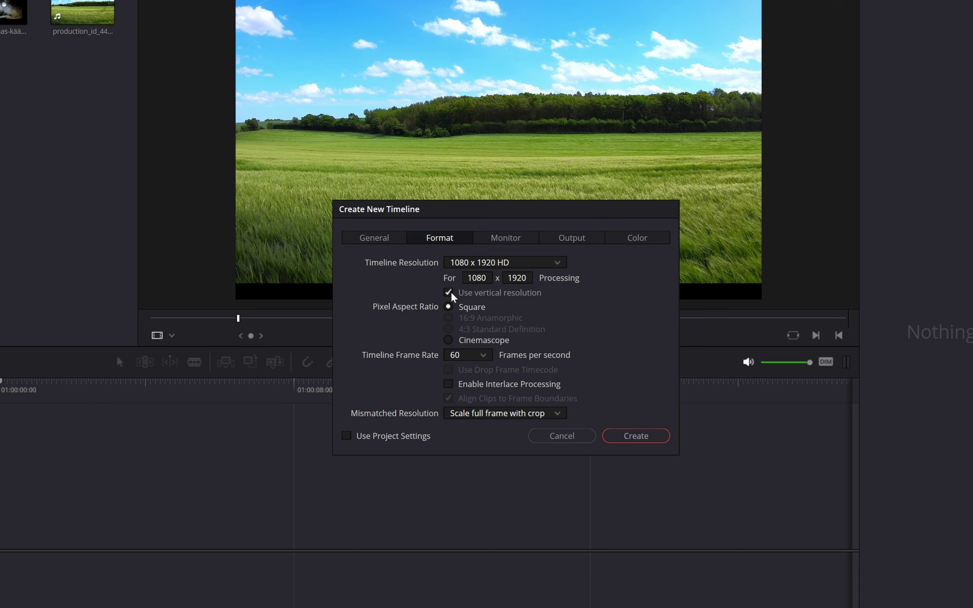
left_click(636, 438)
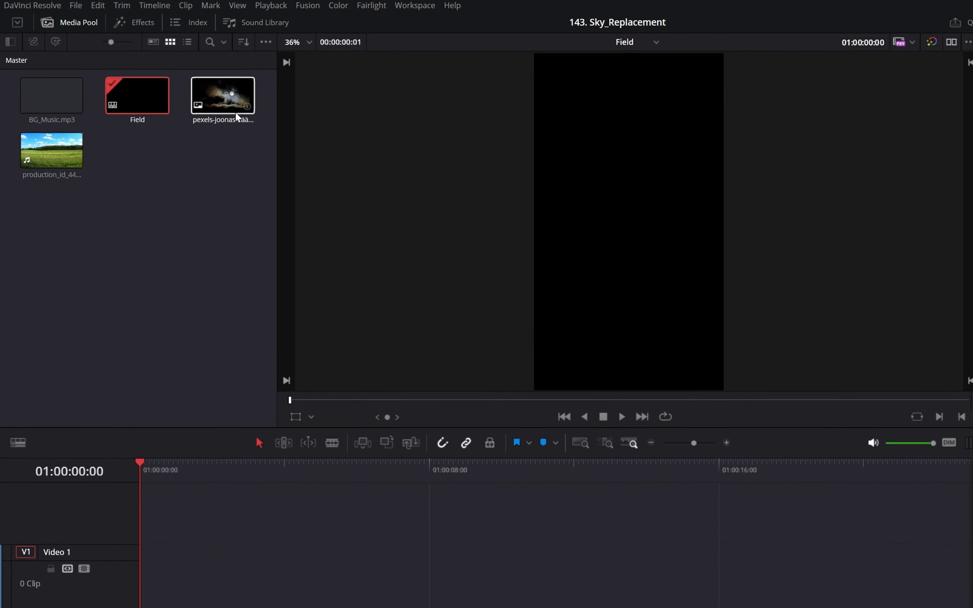
Step: Place the pexels night-sky image at the start of V1 and stretch it to the seven-second mark
left_click_drag(226, 108, 177, 497)
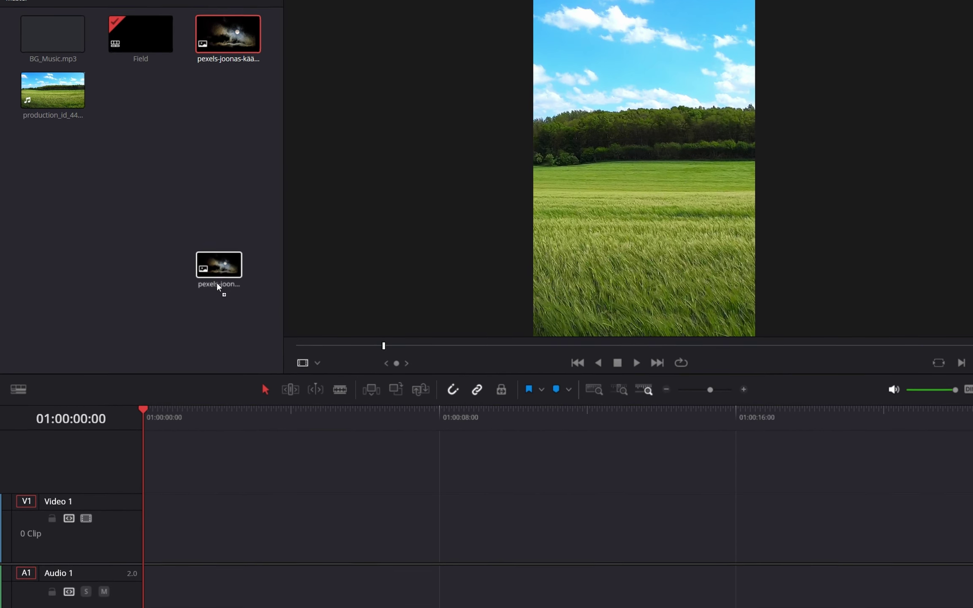
left_click_drag(177, 343, 156, 401)
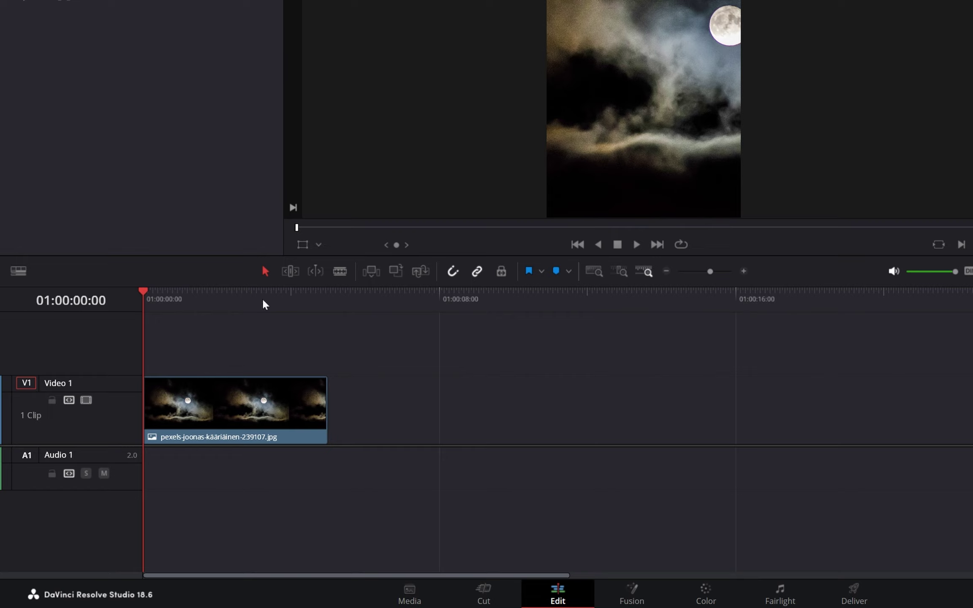
left_click_drag(265, 304, 402, 305)
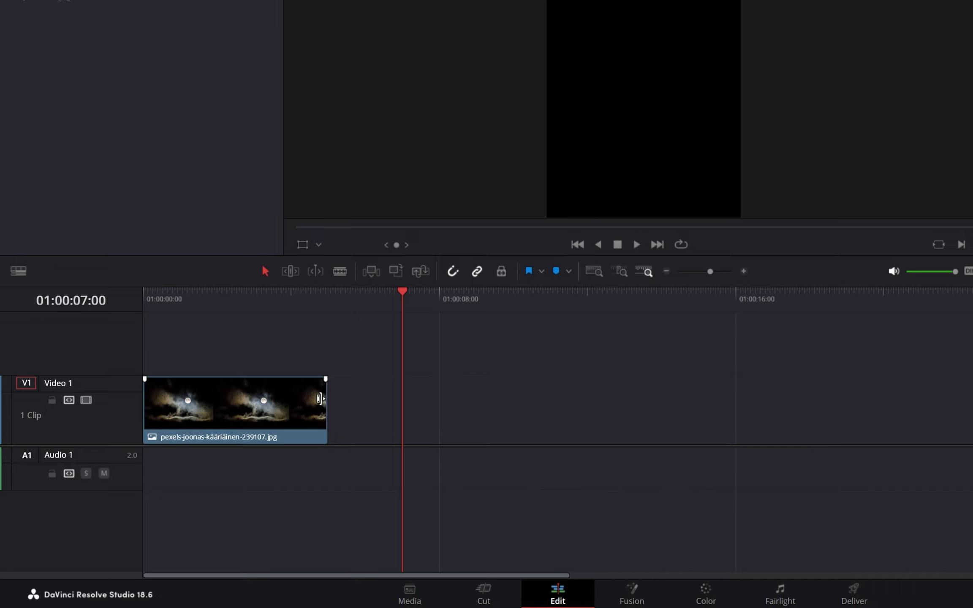
left_click_drag(319, 398, 393, 401)
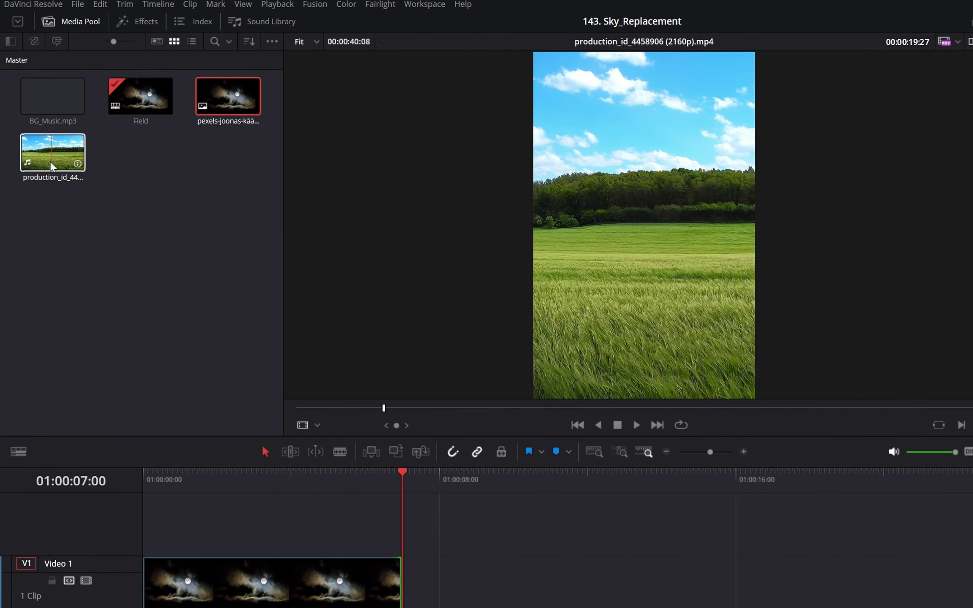
Step: Add the wheat-field clip on V2 at the timeline start, cutting and deleting everything after seven seconds
left_click(47, 158)
mouse_move(50, 164)
left_mouse_down()
mouse_move(145, 312)
mouse_move(146, 334)
left_mouse_up()
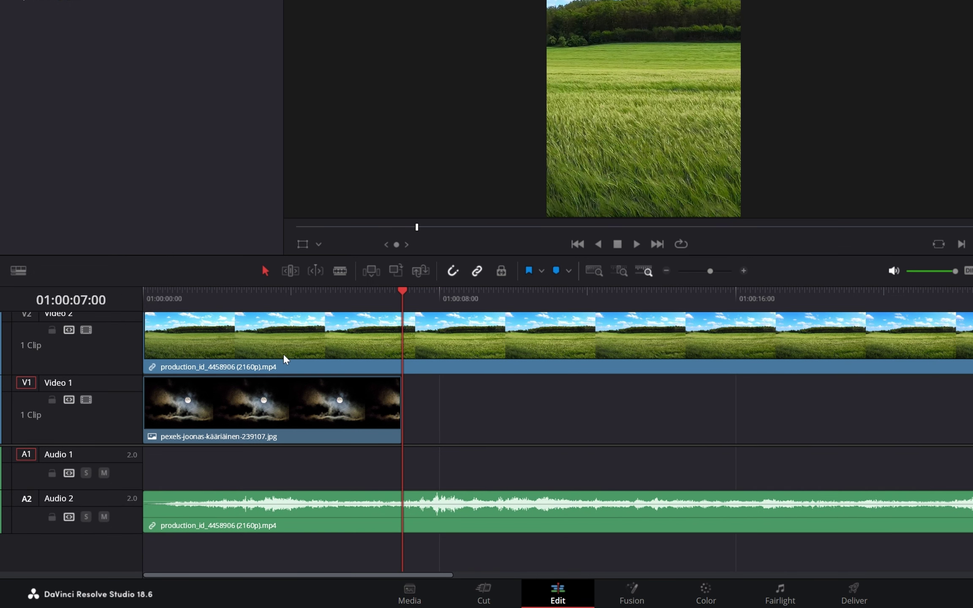
scroll(119, 313, "up", 2)
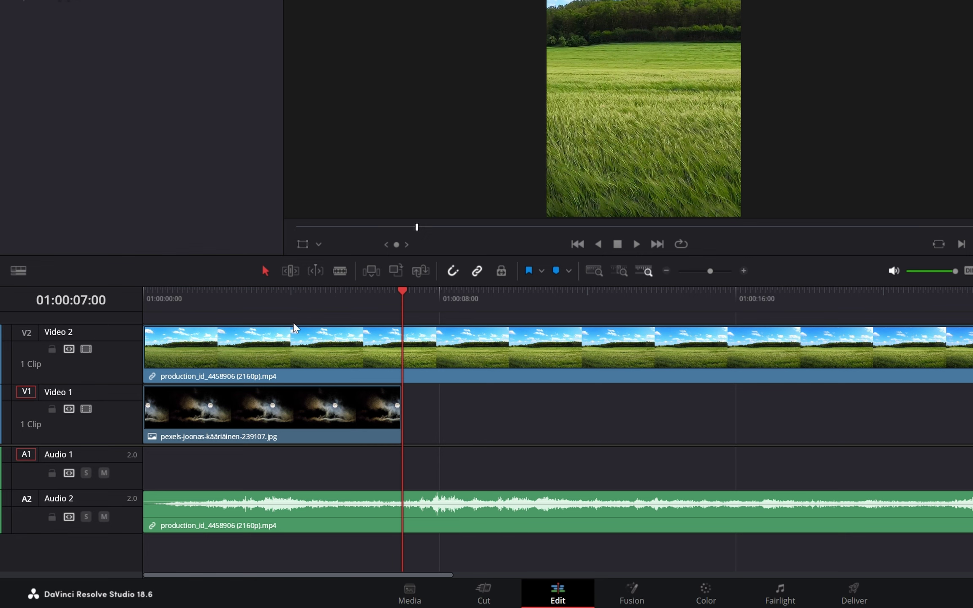
left_click_drag(294, 327, 262, 358)
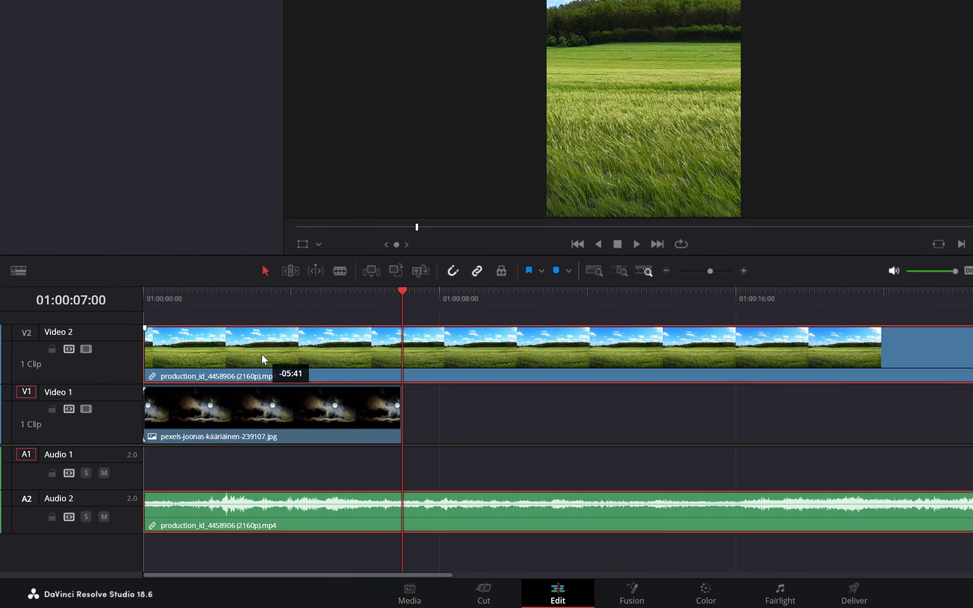
key("ctrl+b")
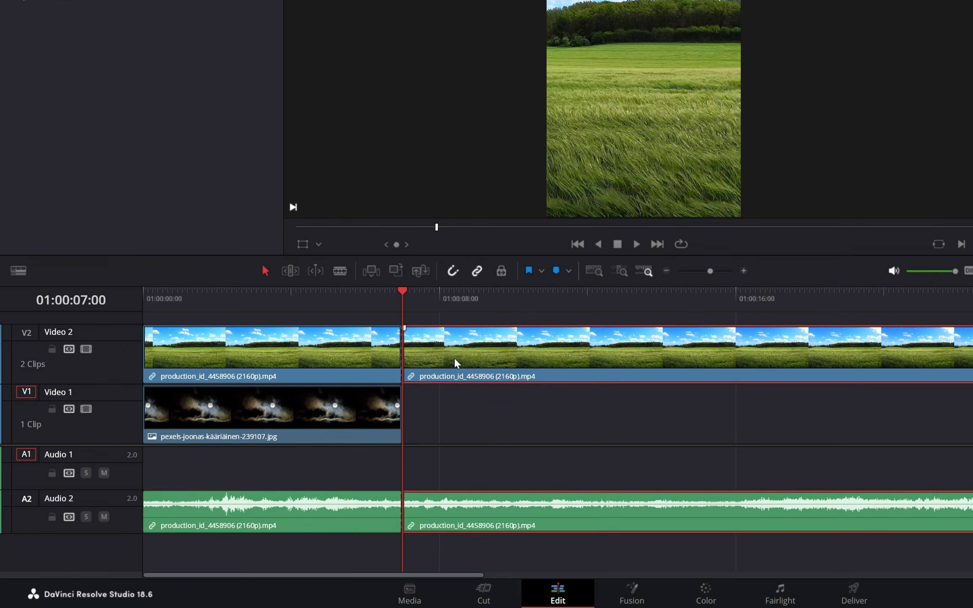
key("Delete")
key("shift+z")
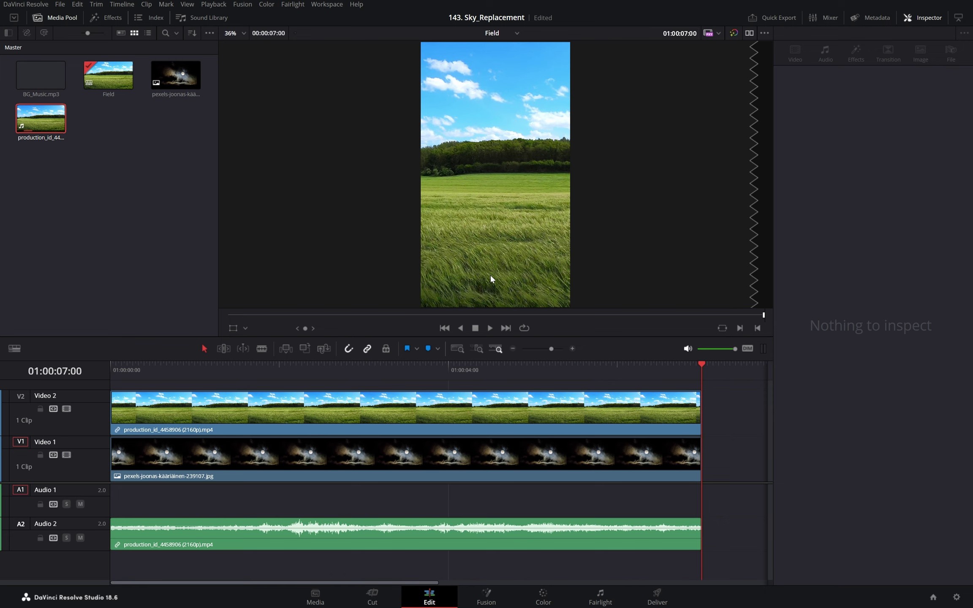
Step: Set the V2 wheat-field clip's Transform Position X to 362 and return the playhead to the start
left_click(413, 416)
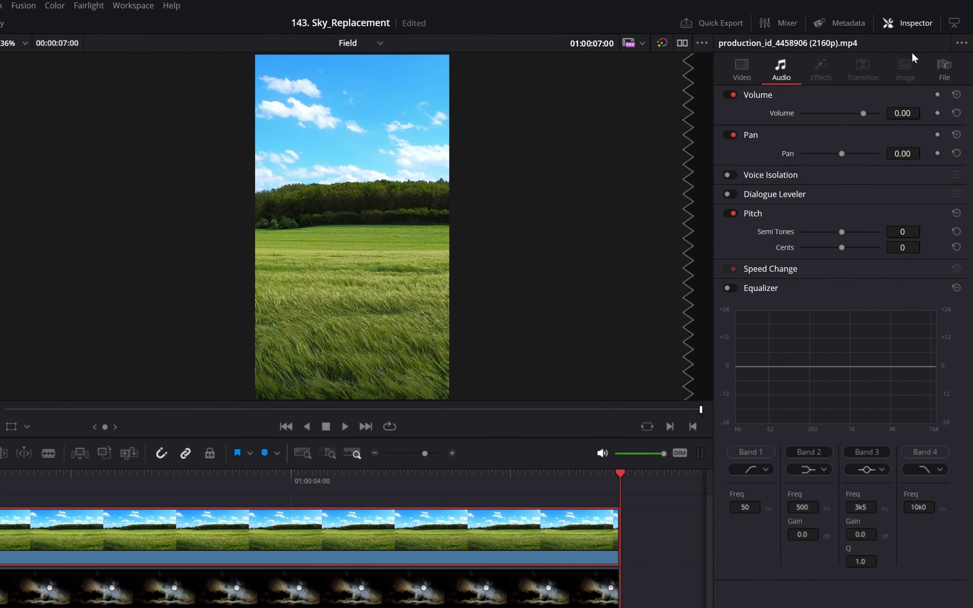
left_click(743, 74)
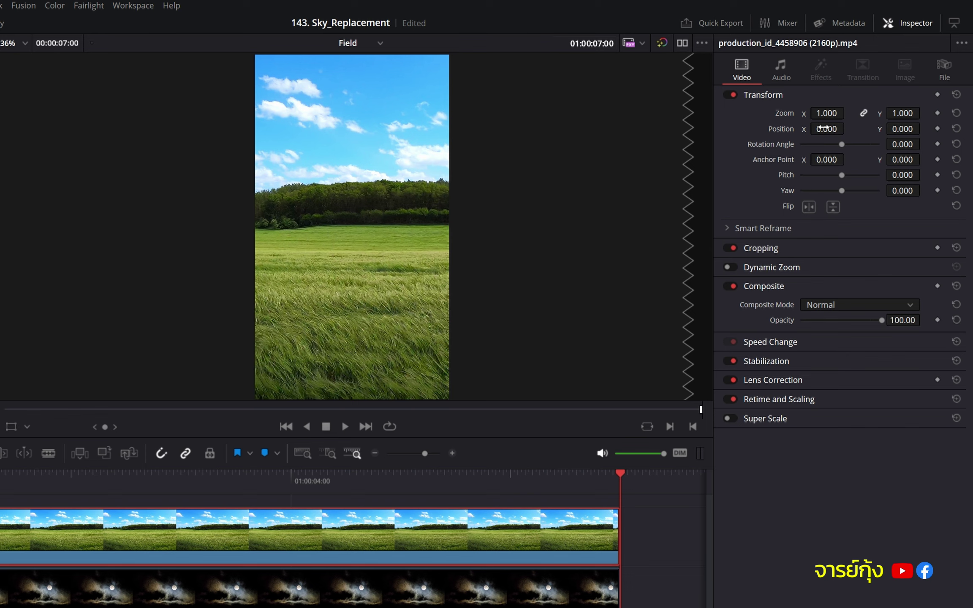
left_click_drag(823, 128, 857, 127)
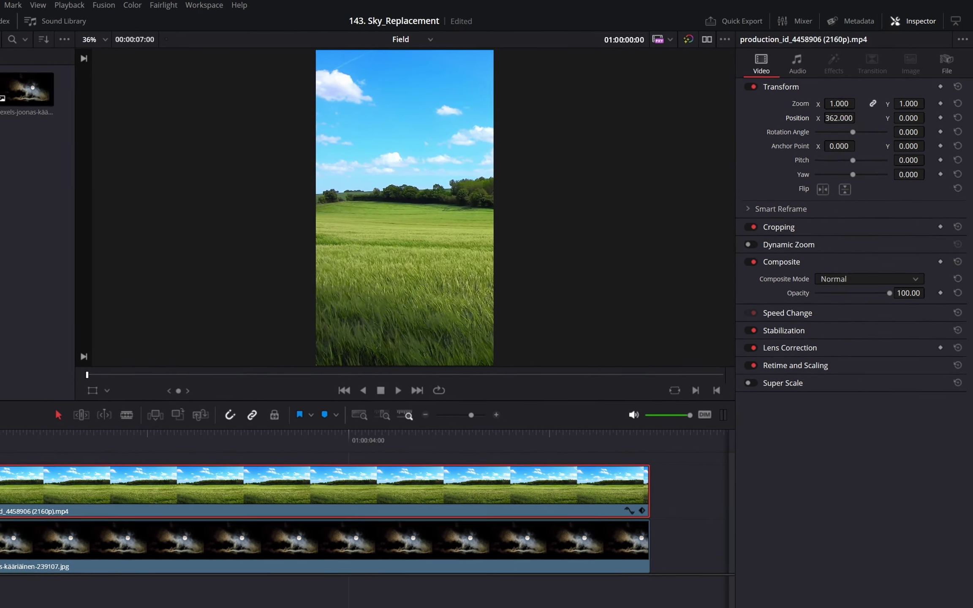
left_click(108, 370)
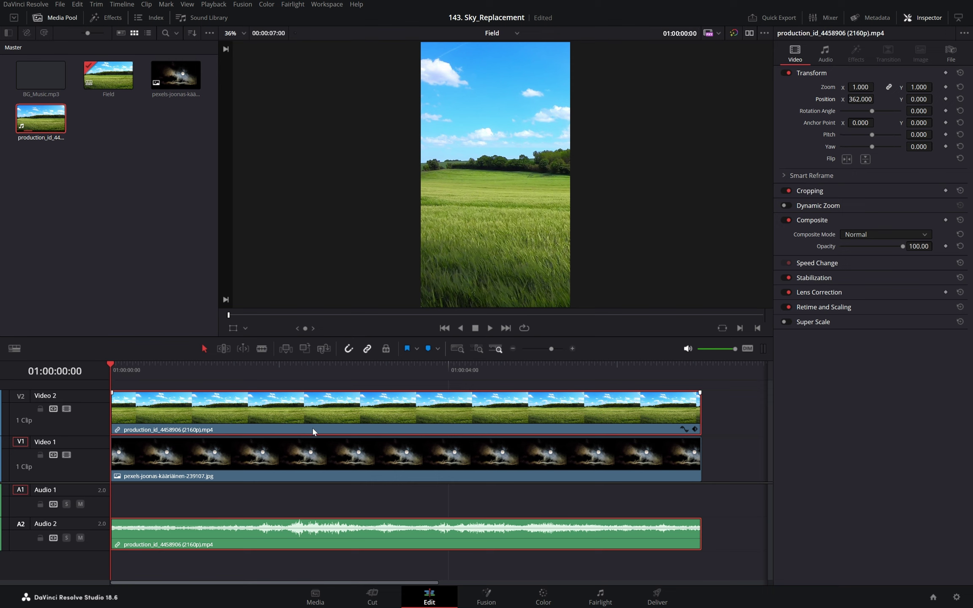
Step: Go to the Color page and hide the clip thumbnail strip to enlarge the viewer
left_click(542, 596)
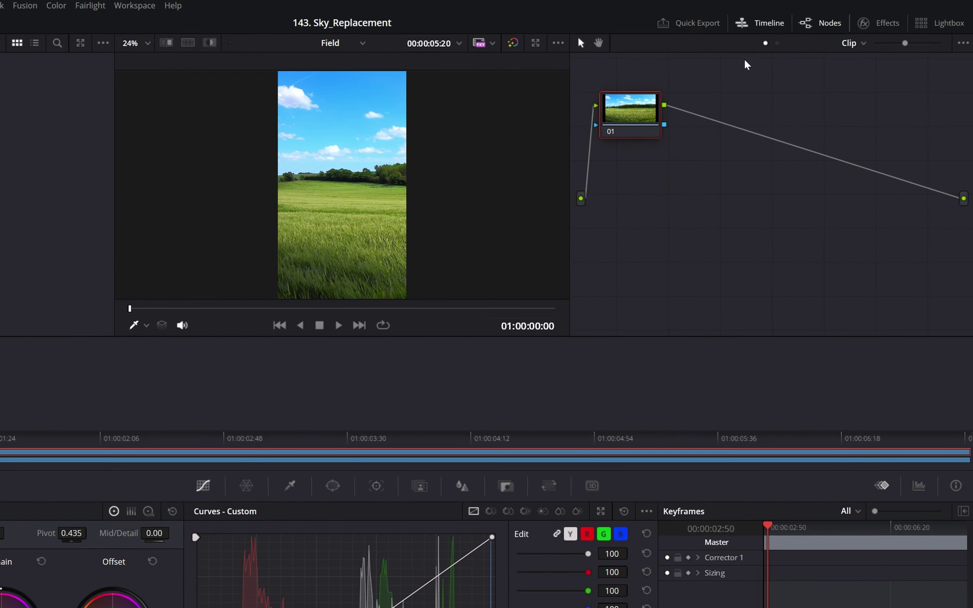
left_click(750, 22)
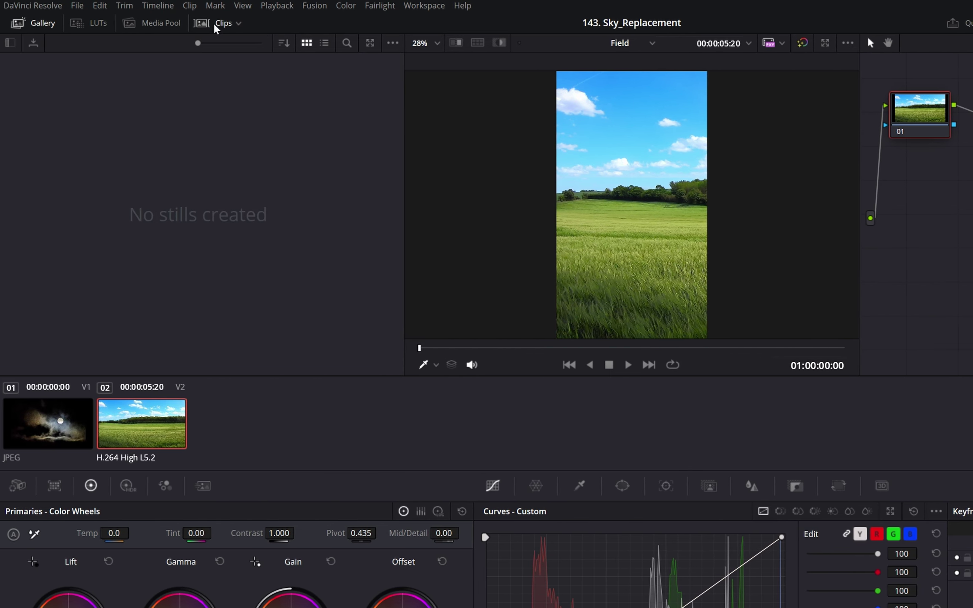
left_click(215, 25)
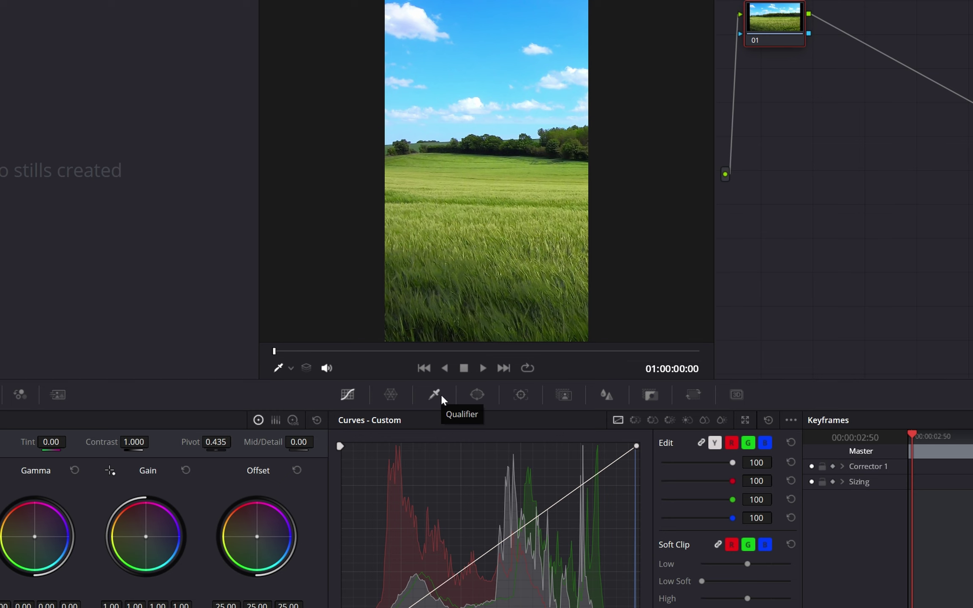
Step: Key the blue sky with the HSL qualifier (hue 92.9, width 12.2, soft 3.2) with Highlight on
left_click(439, 395)
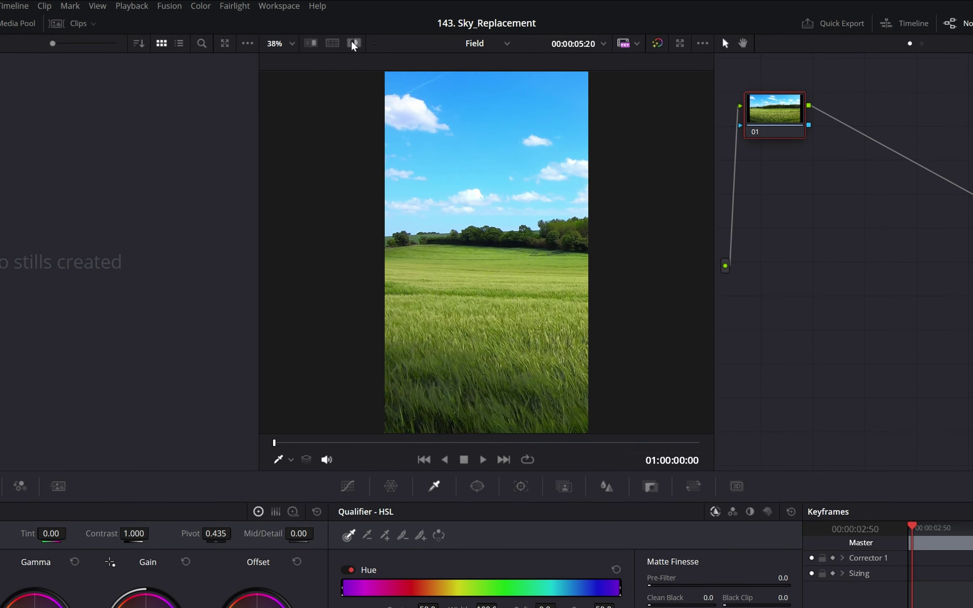
left_click(353, 44)
mouse_move(568, 94)
left_mouse_down()
mouse_move(554, 188)
mouse_move(407, 90)
mouse_move(549, 172)
left_mouse_up()
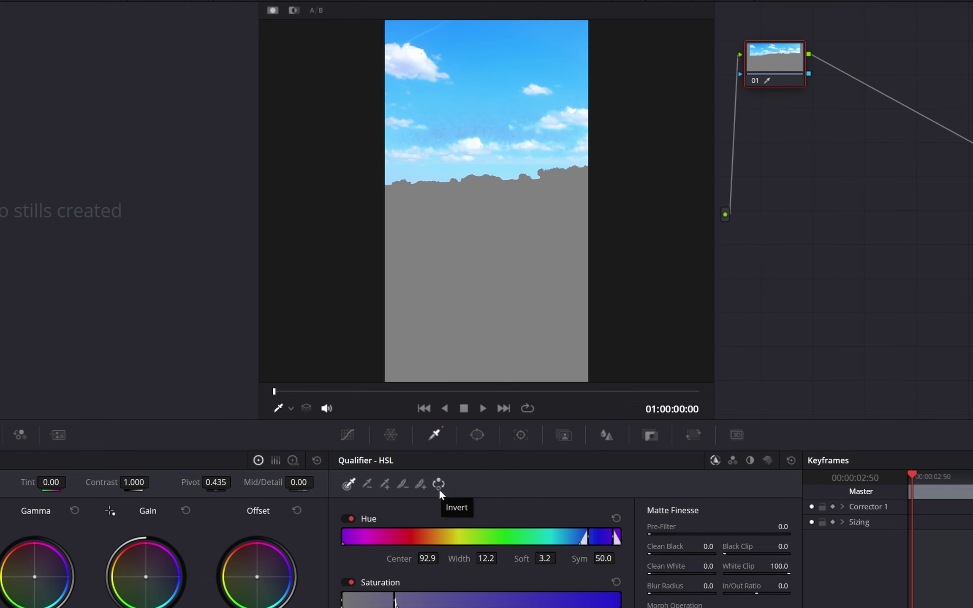
Step: Invert the qualifier key to select the field and set Clean Black to 44.8
left_click(439, 488)
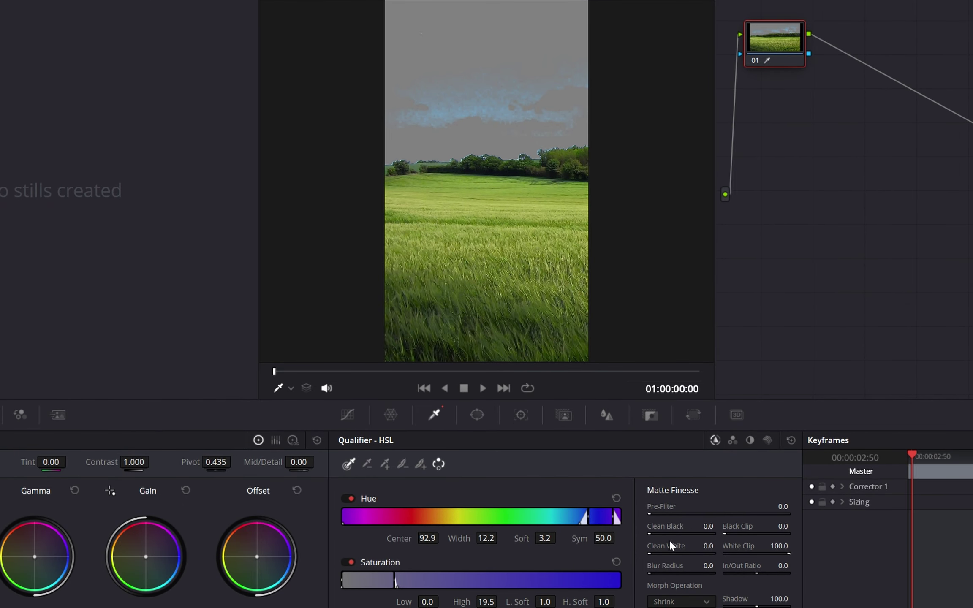
left_click_drag(667, 534, 659, 533)
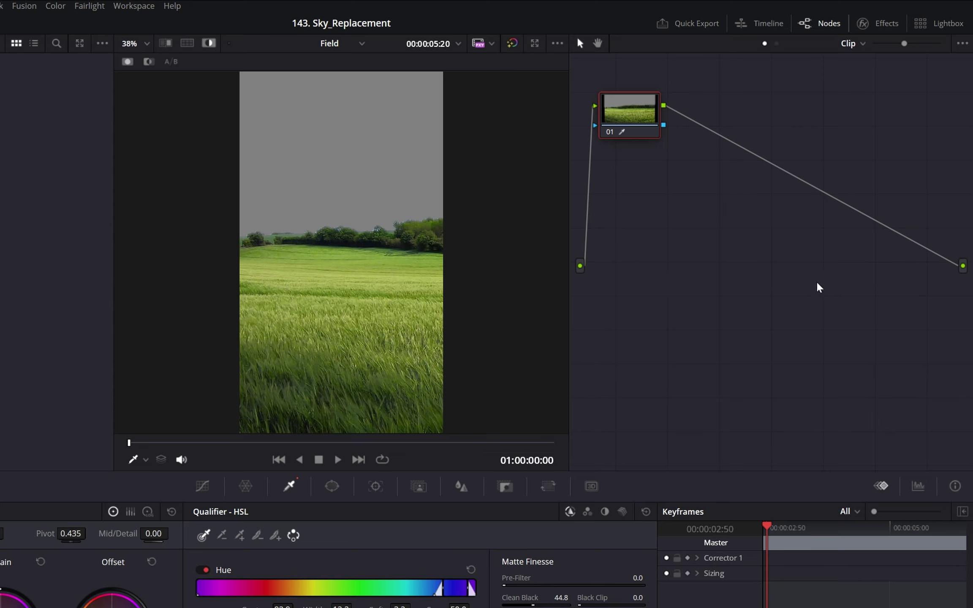
Step: Add an Alpha Output to the node graph and link node 01's key output to it
right_click(819, 288)
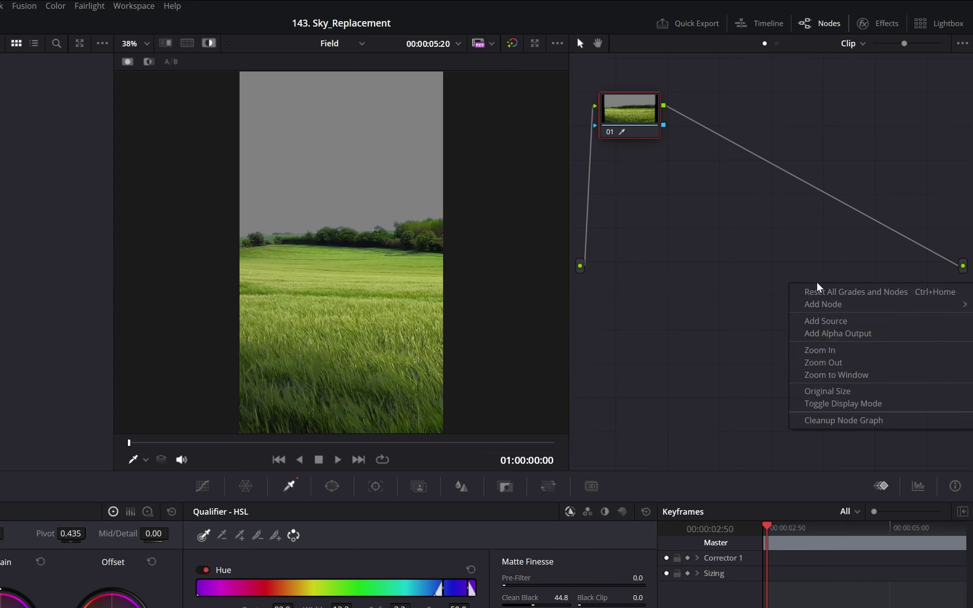
left_click(837, 334)
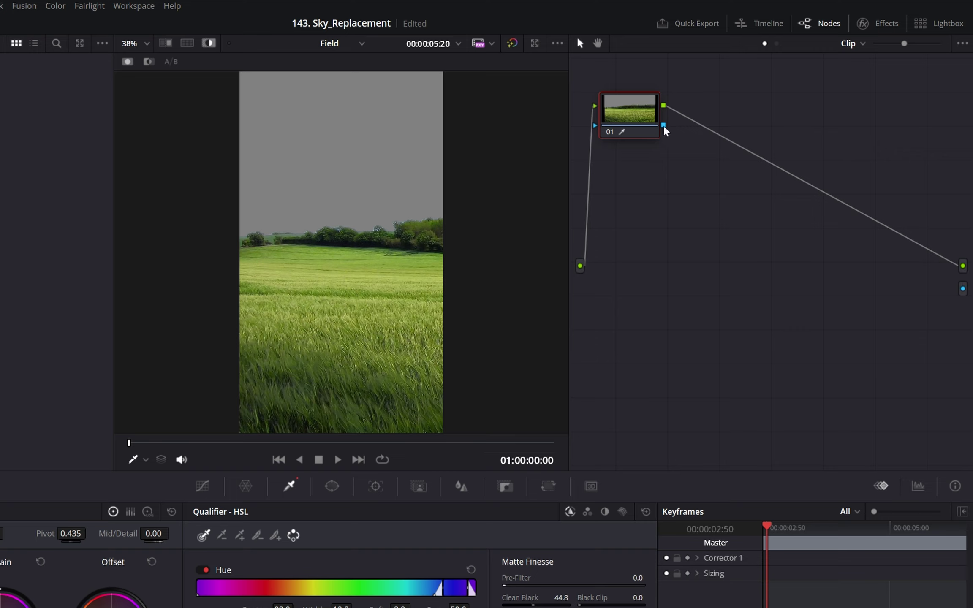
left_click_drag(664, 126, 963, 290)
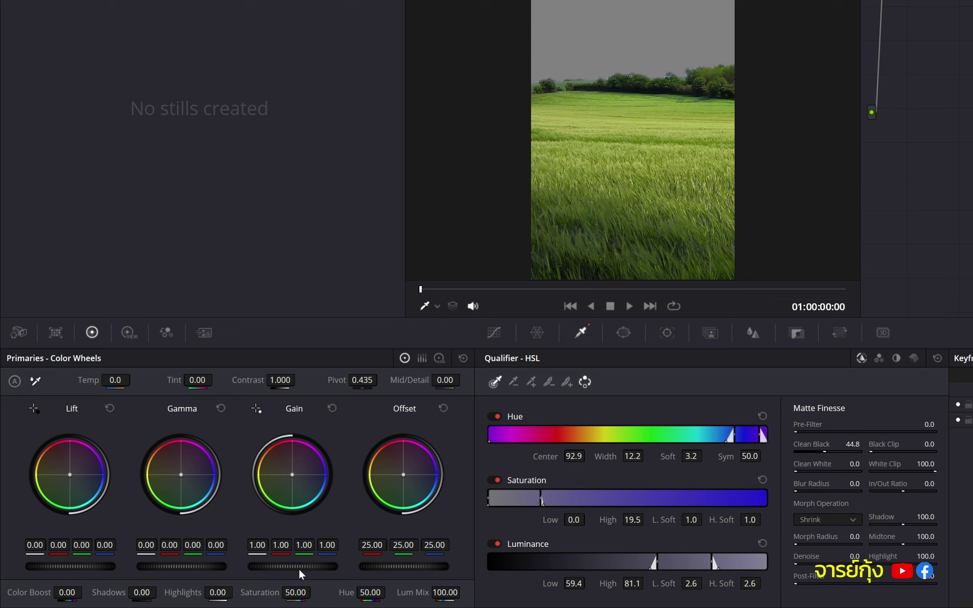
Step: Grade the field with Gain 0.79, Mid/Detail 86.50 and Temp -30.0
mouse_move(300, 565)
left_mouse_down()
mouse_move(270, 566)
mouse_move(296, 565)
left_mouse_up()
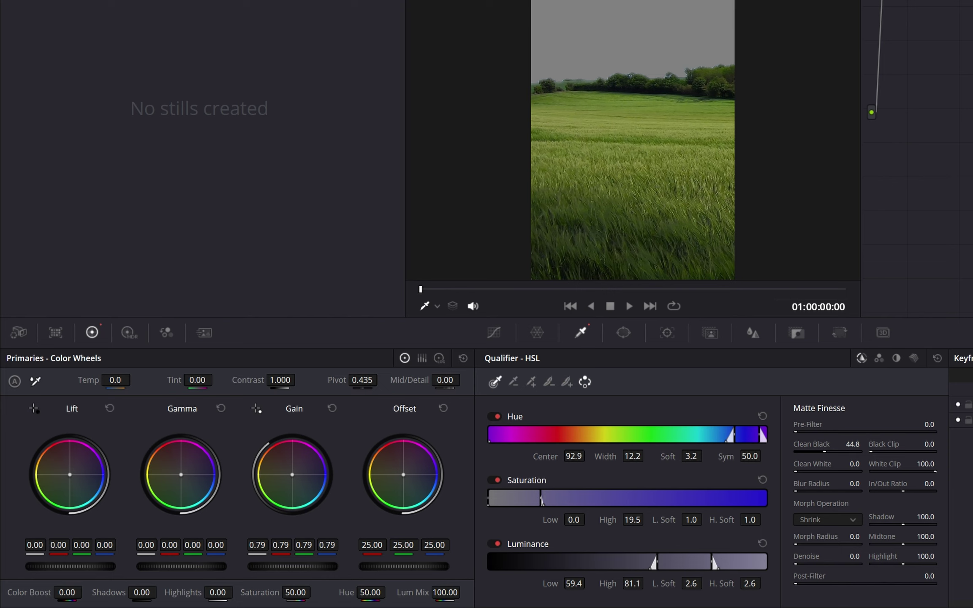
left_click_drag(445, 380, 460, 380)
left_click_drag(114, 380, 119, 402)
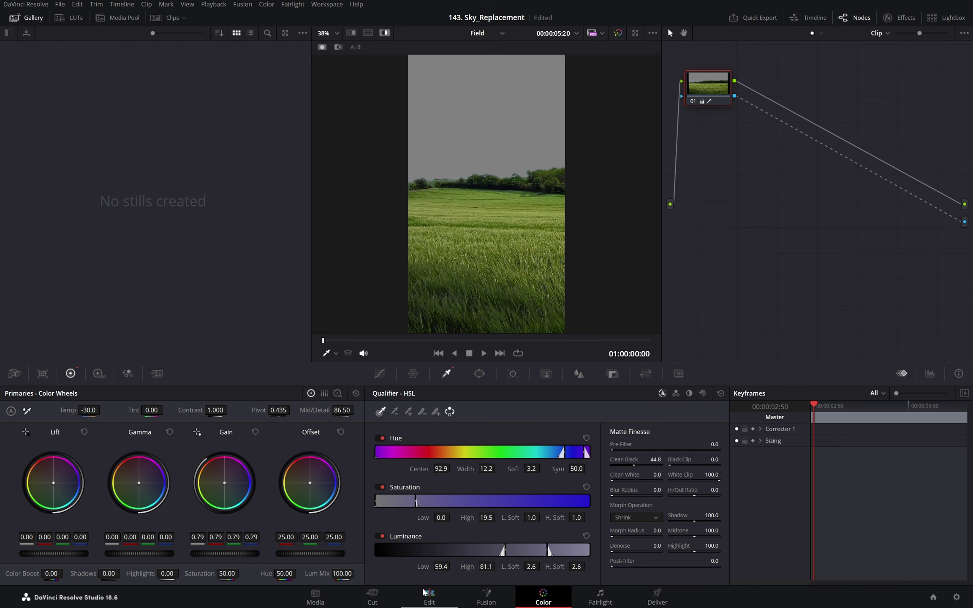
Step: On the Edit page, select the night-sky image on Video 1 and enable Transform viewer controls
left_click(430, 597)
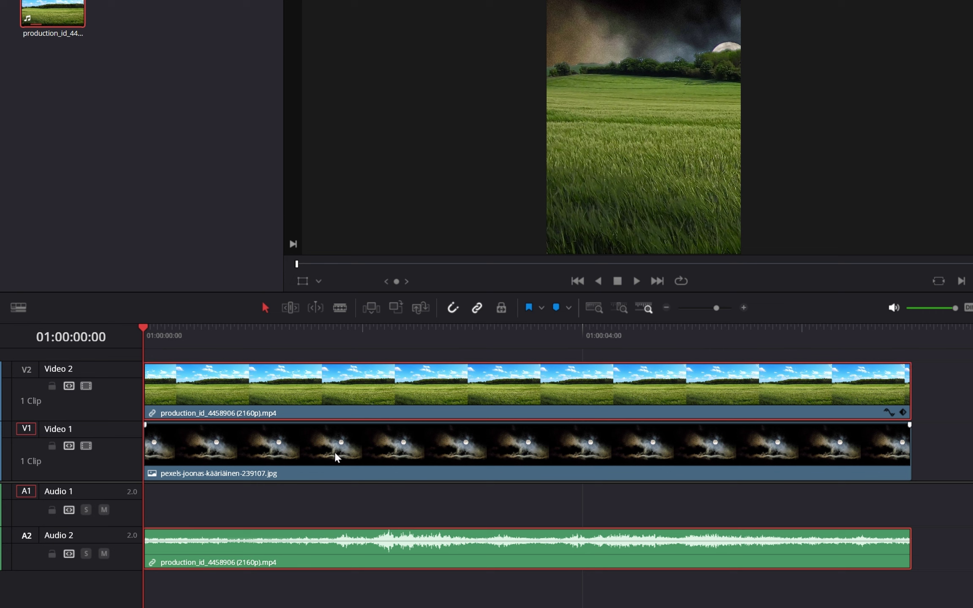
left_click(322, 455)
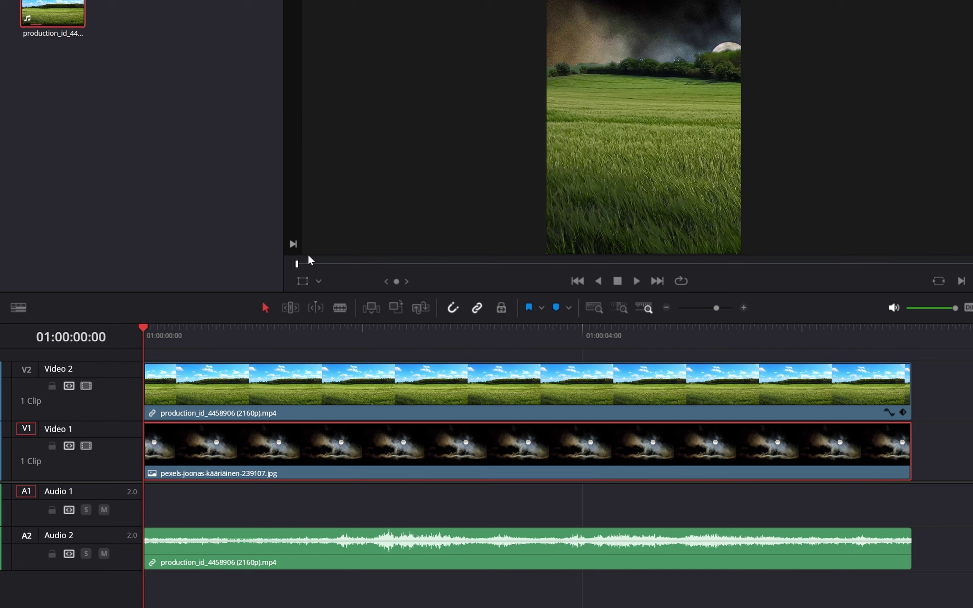
left_click(318, 281)
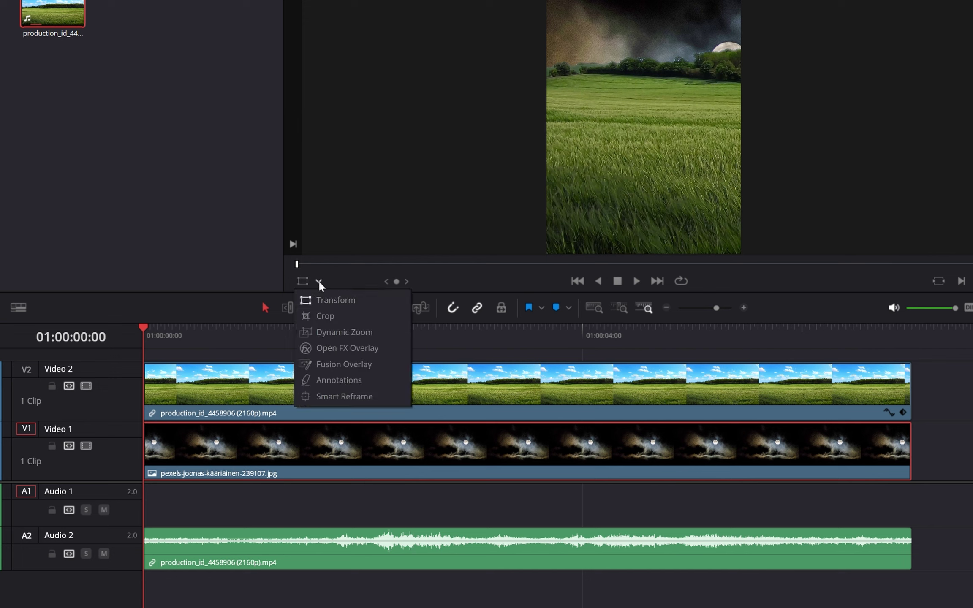
left_click(340, 301)
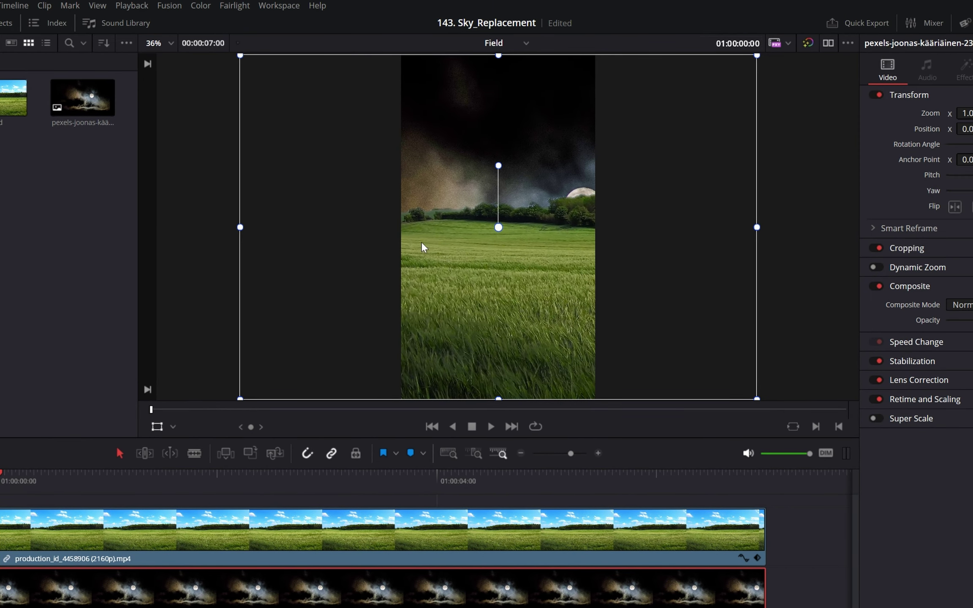
Step: Shrink the night-sky image and move it up-left so the moon sits above the treeline
left_click_drag(241, 59, 306, 122)
left_click_drag(443, 169, 423, 108)
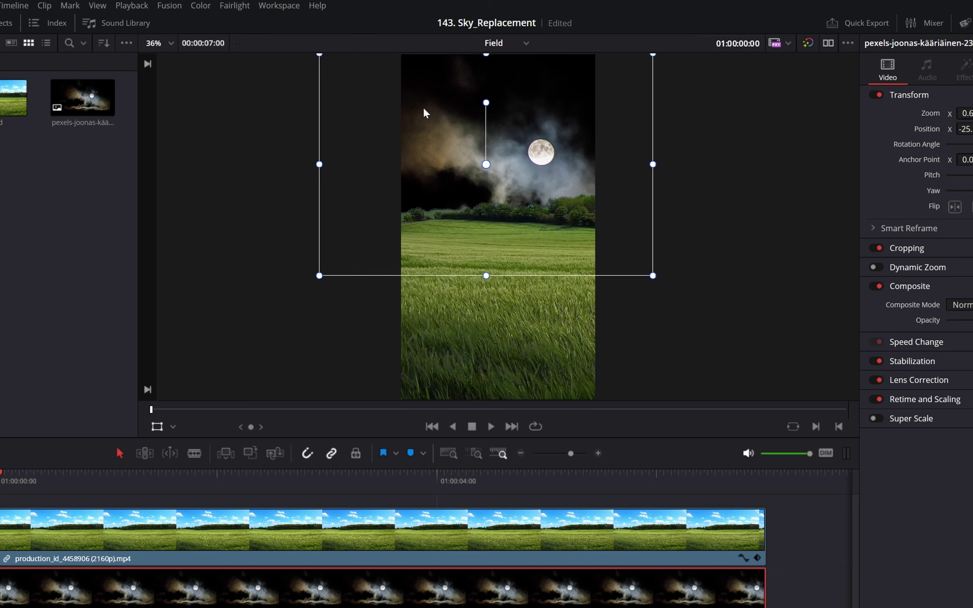
mouse_move(651, 279)
left_mouse_down()
mouse_move(596, 239)
mouse_move(550, 172)
left_mouse_up()
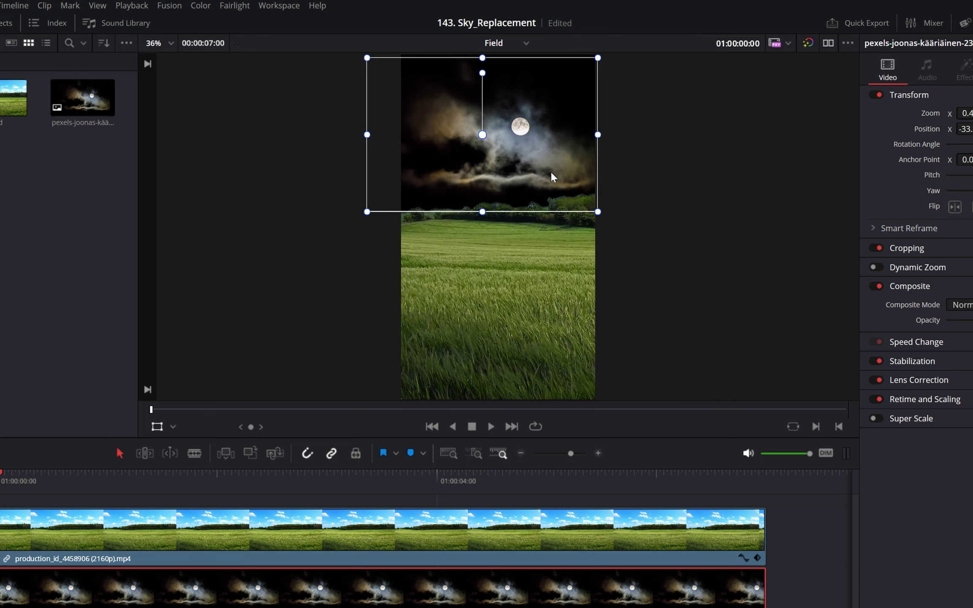
left_click_drag(597, 210, 607, 219)
left_click_drag(563, 158, 562, 163)
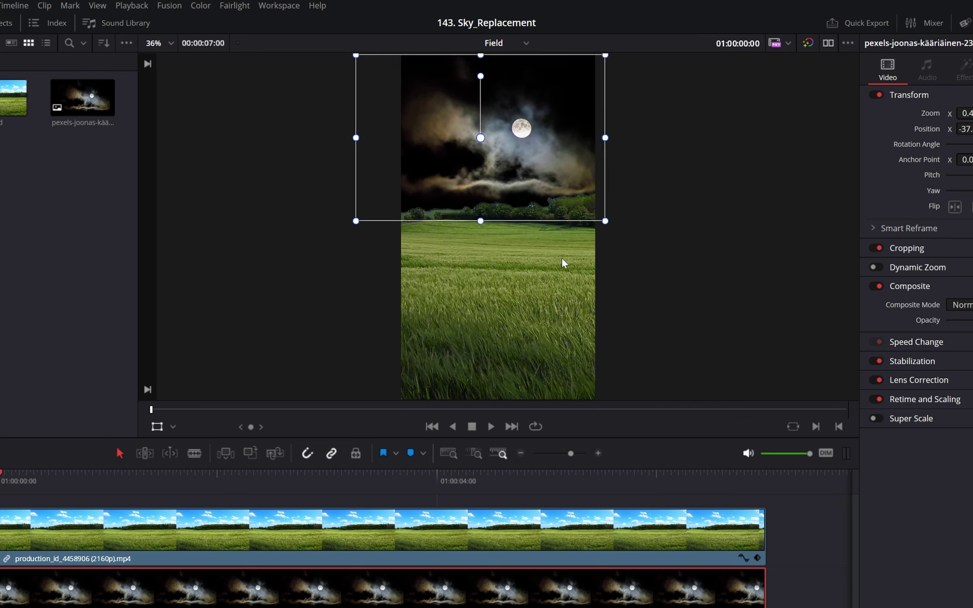
Step: Hide the transform handles, play through the sky composite, and select BG_Music.mp3 in the Media Pool
left_click(157, 426)
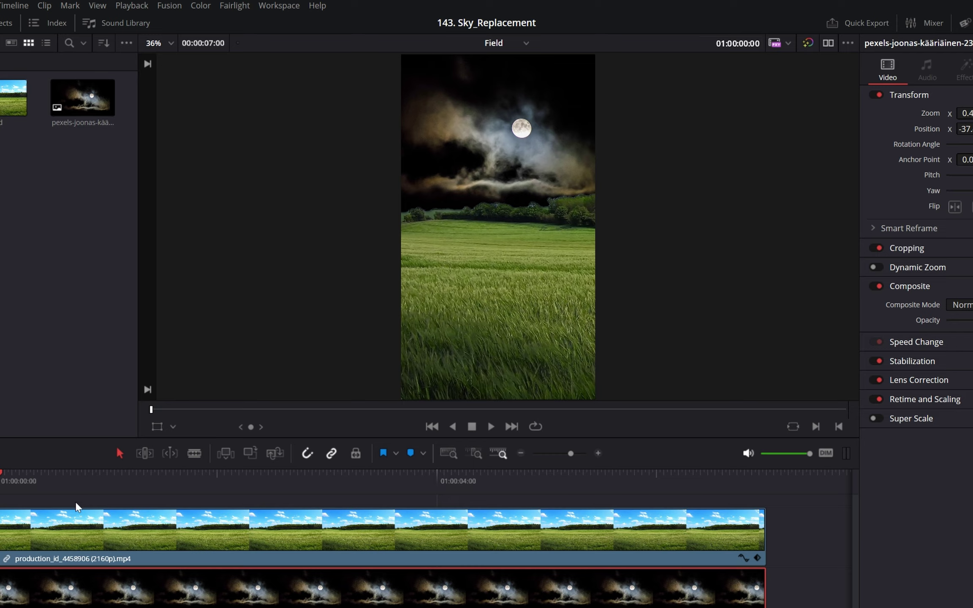
key("space")
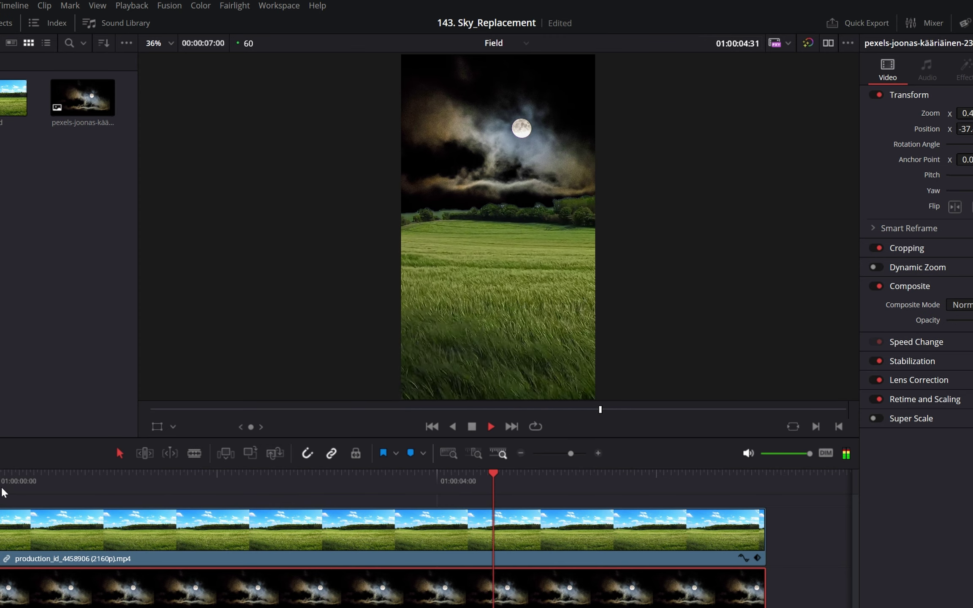
key("space")
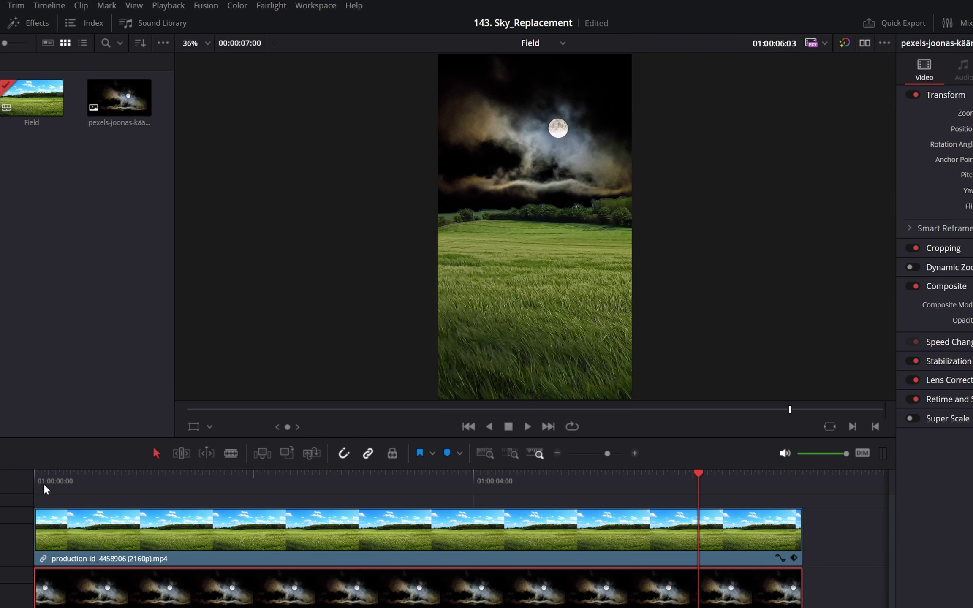
left_click(47, 109)
Step: Place BG_Music.mp3 at the start of Audio 1 and raise its clip volume to 11.60
left_click_drag(48, 109, 153, 444)
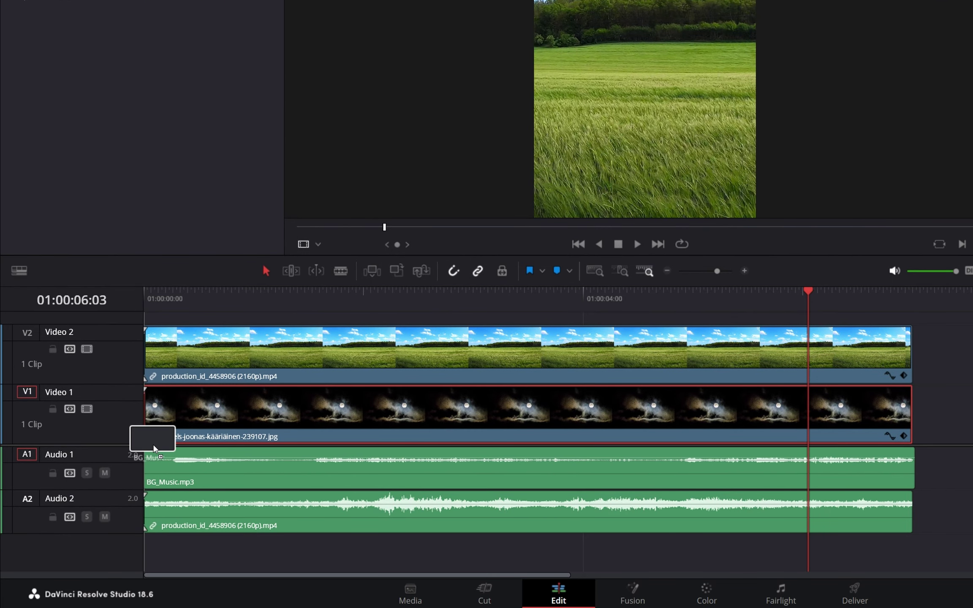
left_click(521, 475)
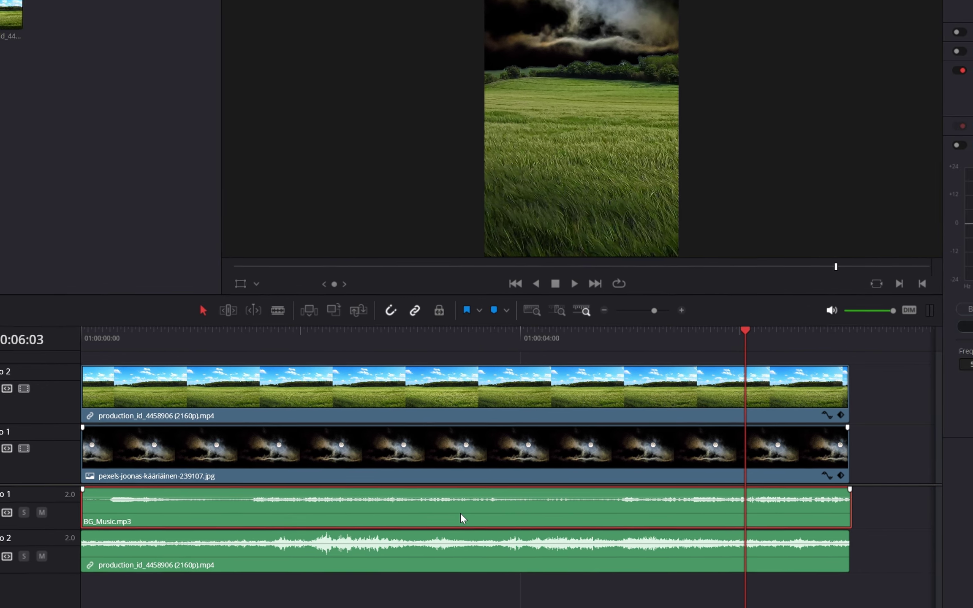
left_click(918, 23)
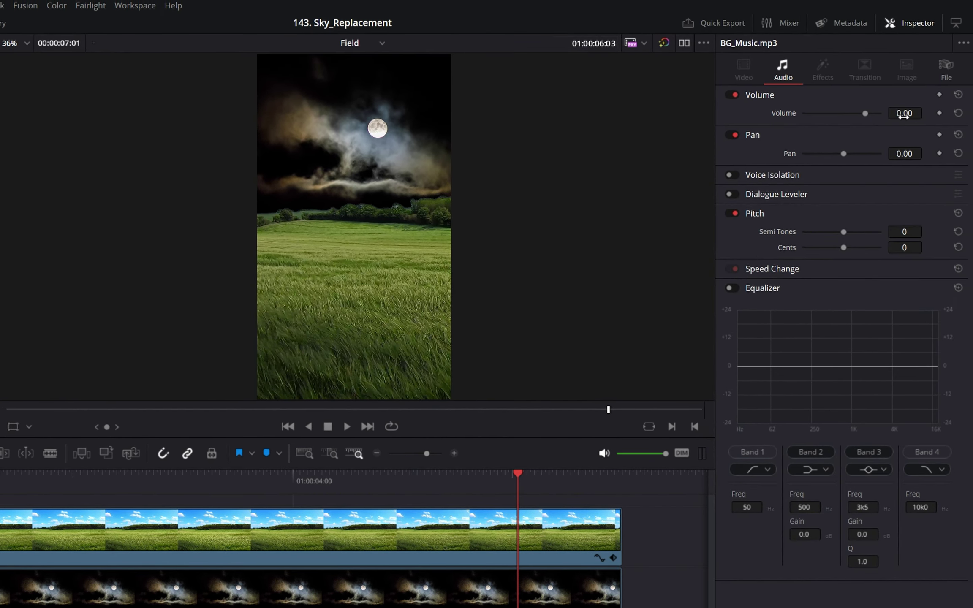
left_click_drag(904, 116, 925, 112)
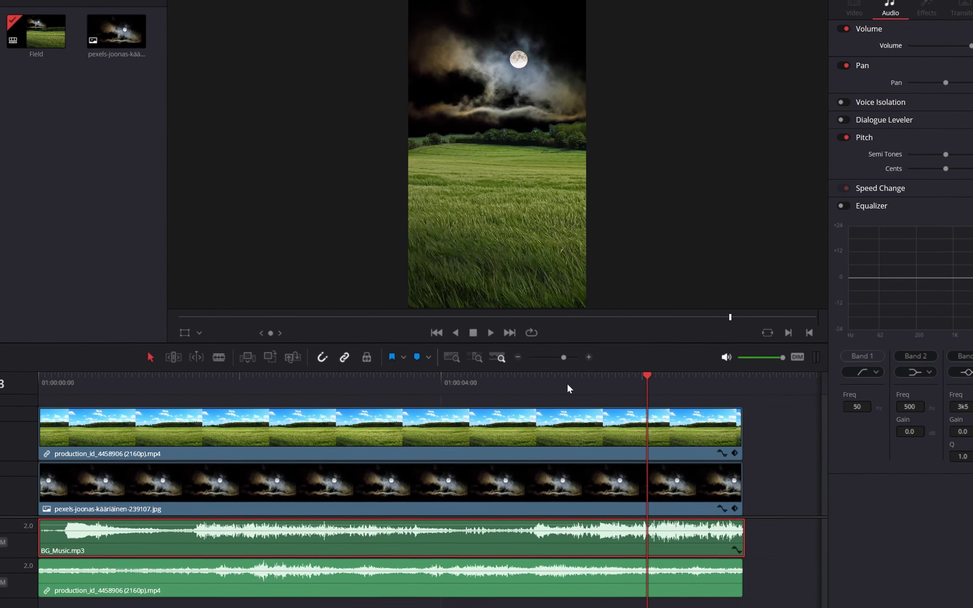
left_click(38, 383)
key("space")
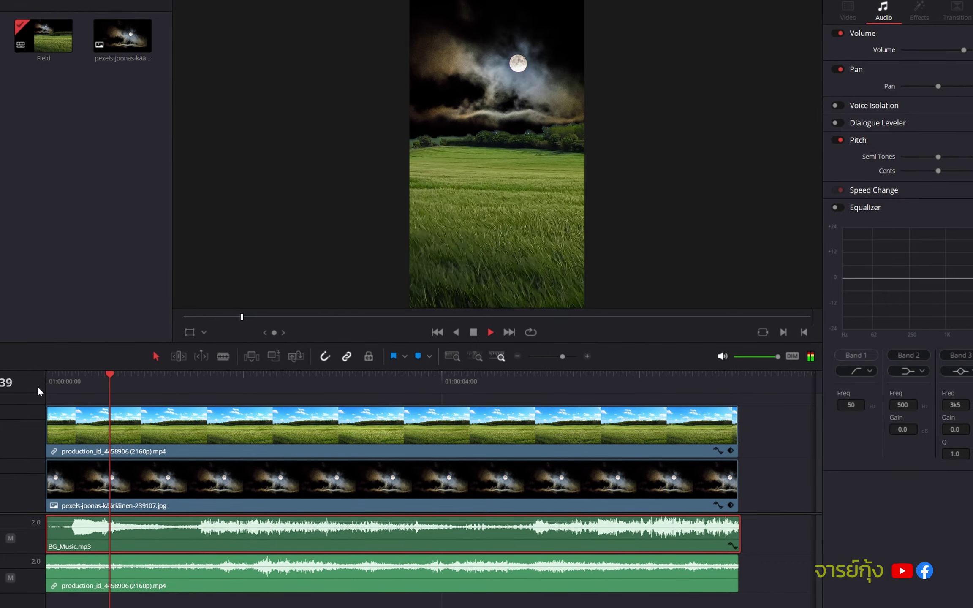